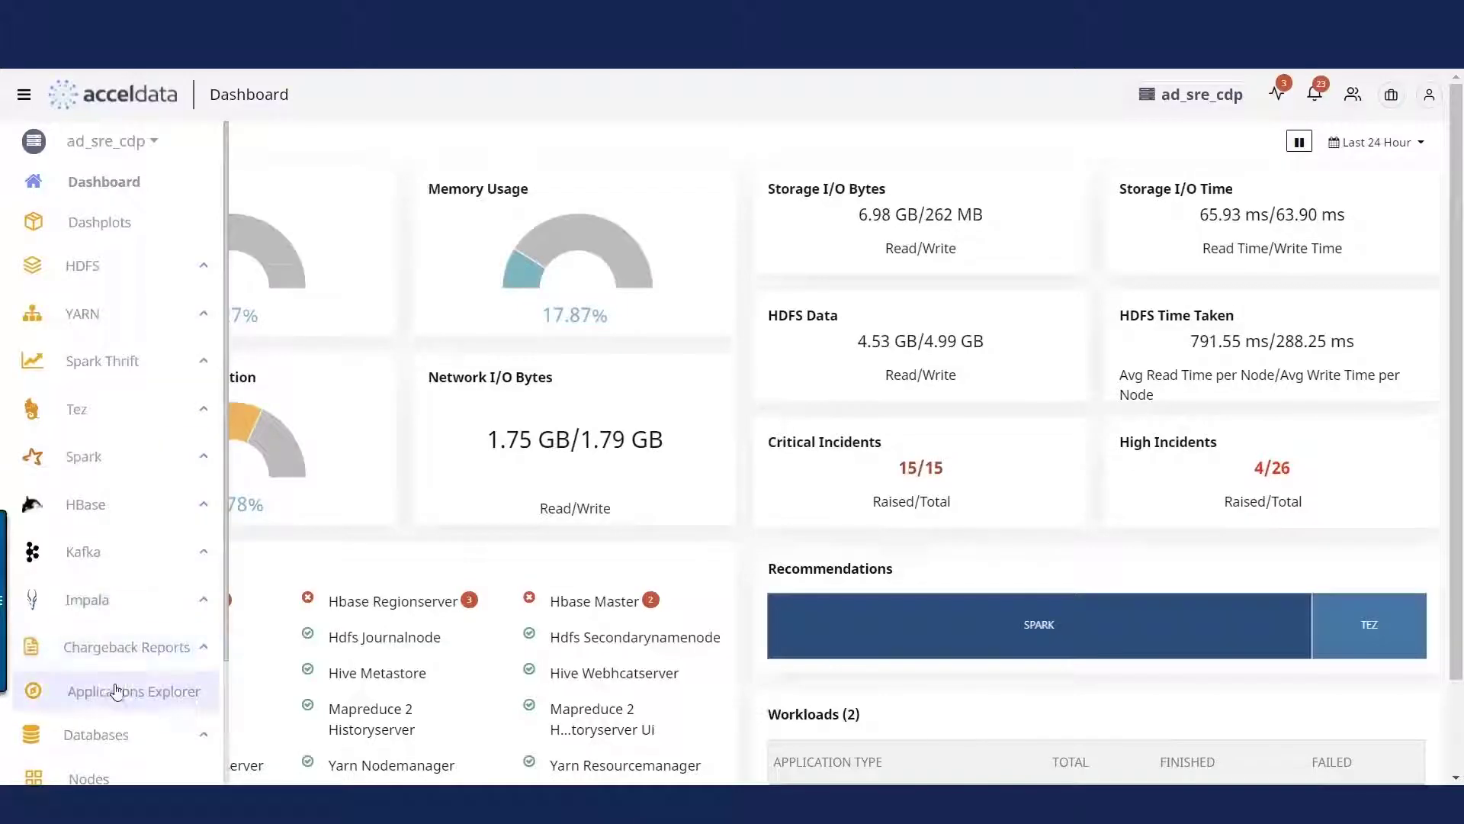
Filter the Applications Explorer by FAILED final status to list the 93 failed applications
click(112, 696)
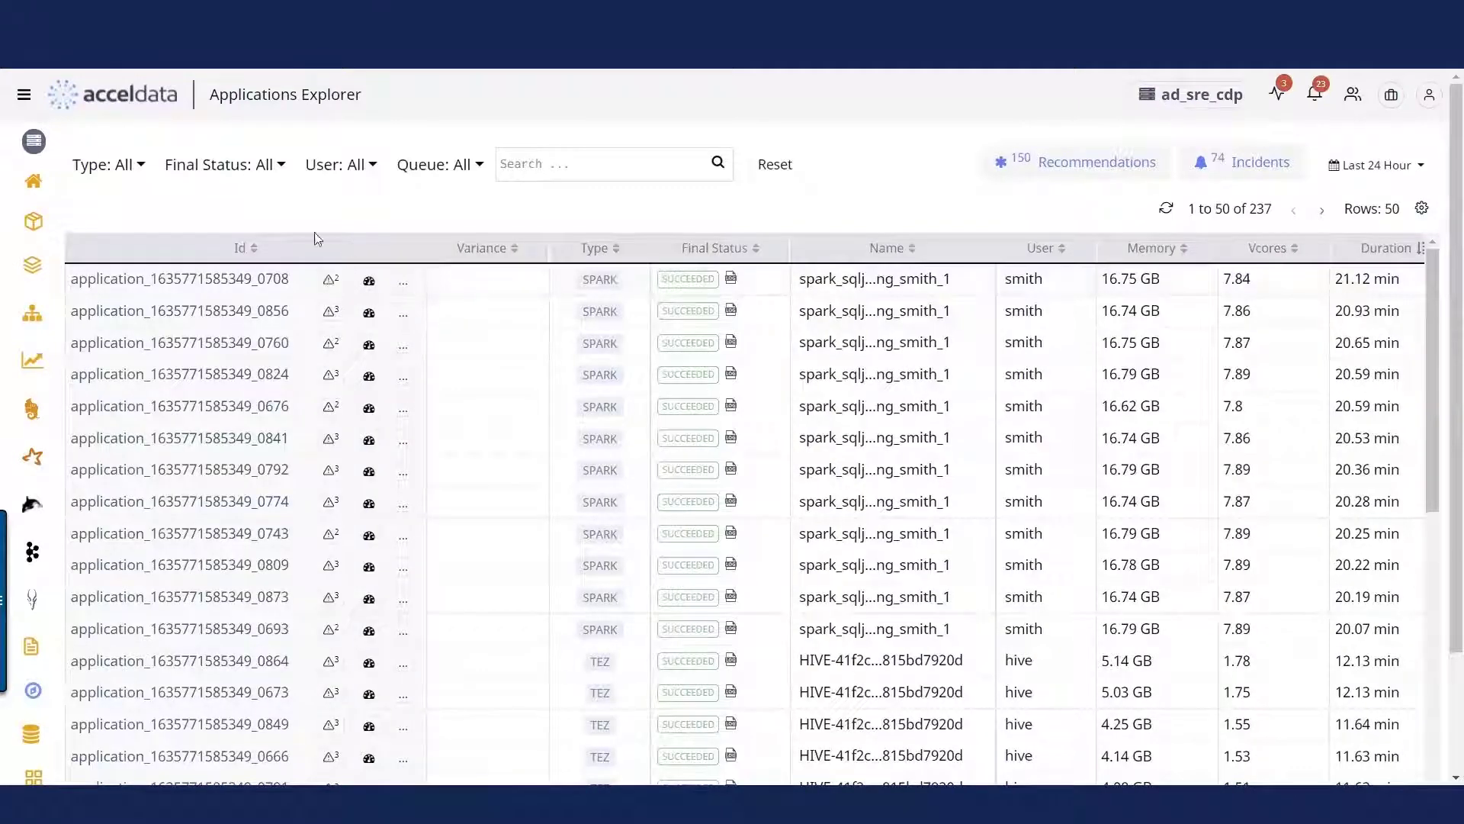
click(273, 165)
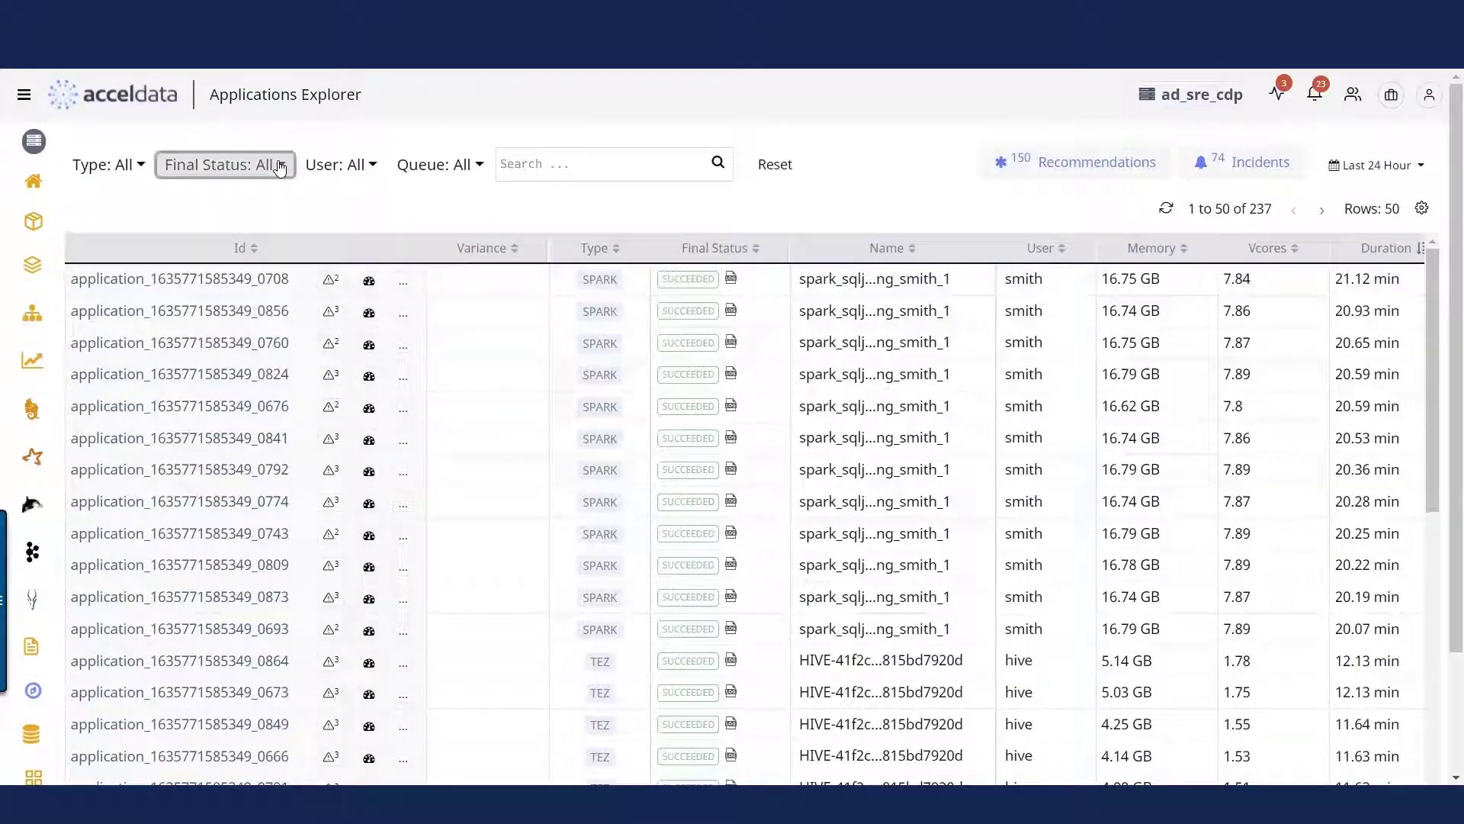
click(175, 235)
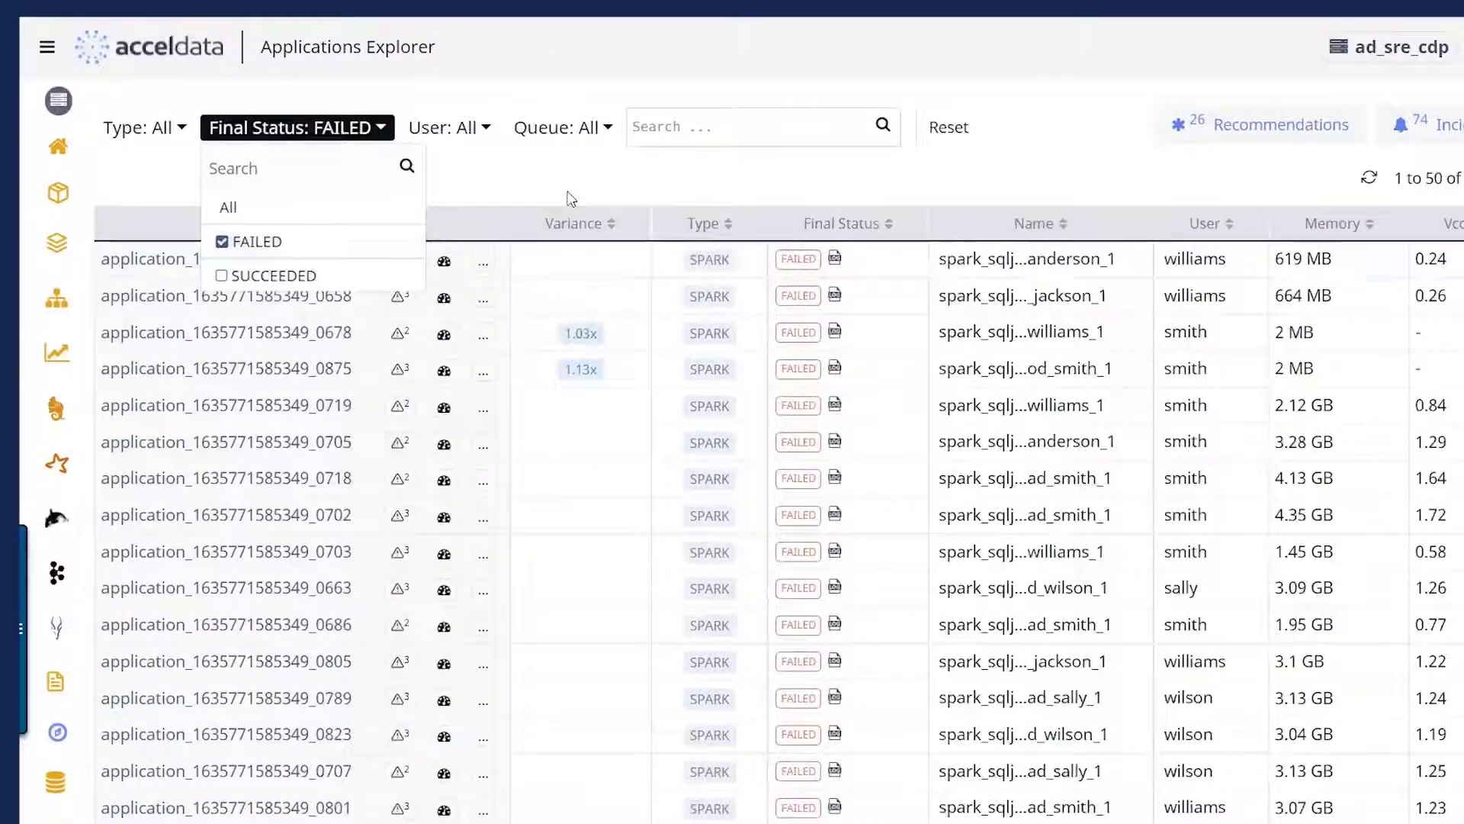
click(572, 194)
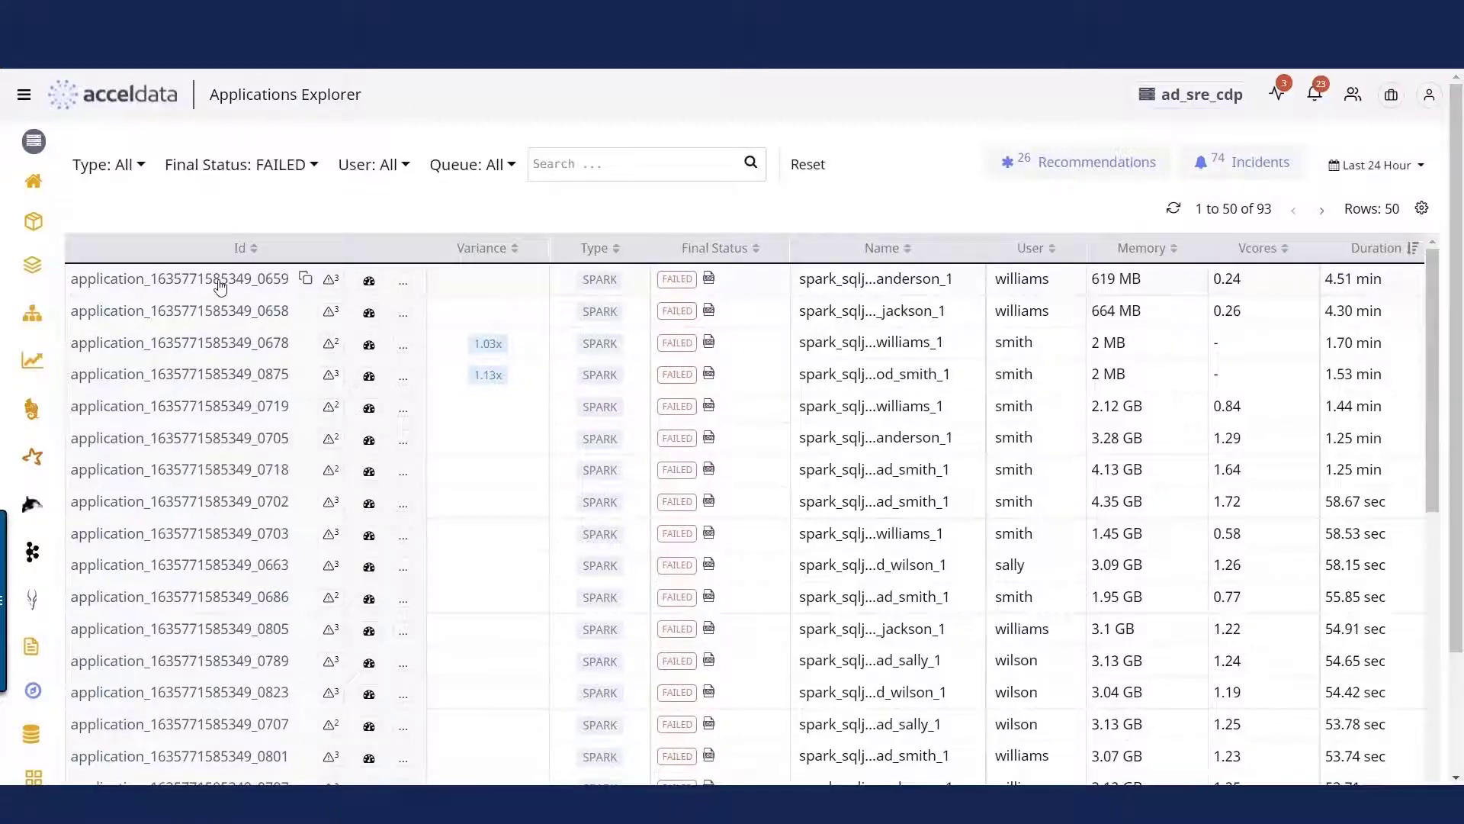
click(219, 284)
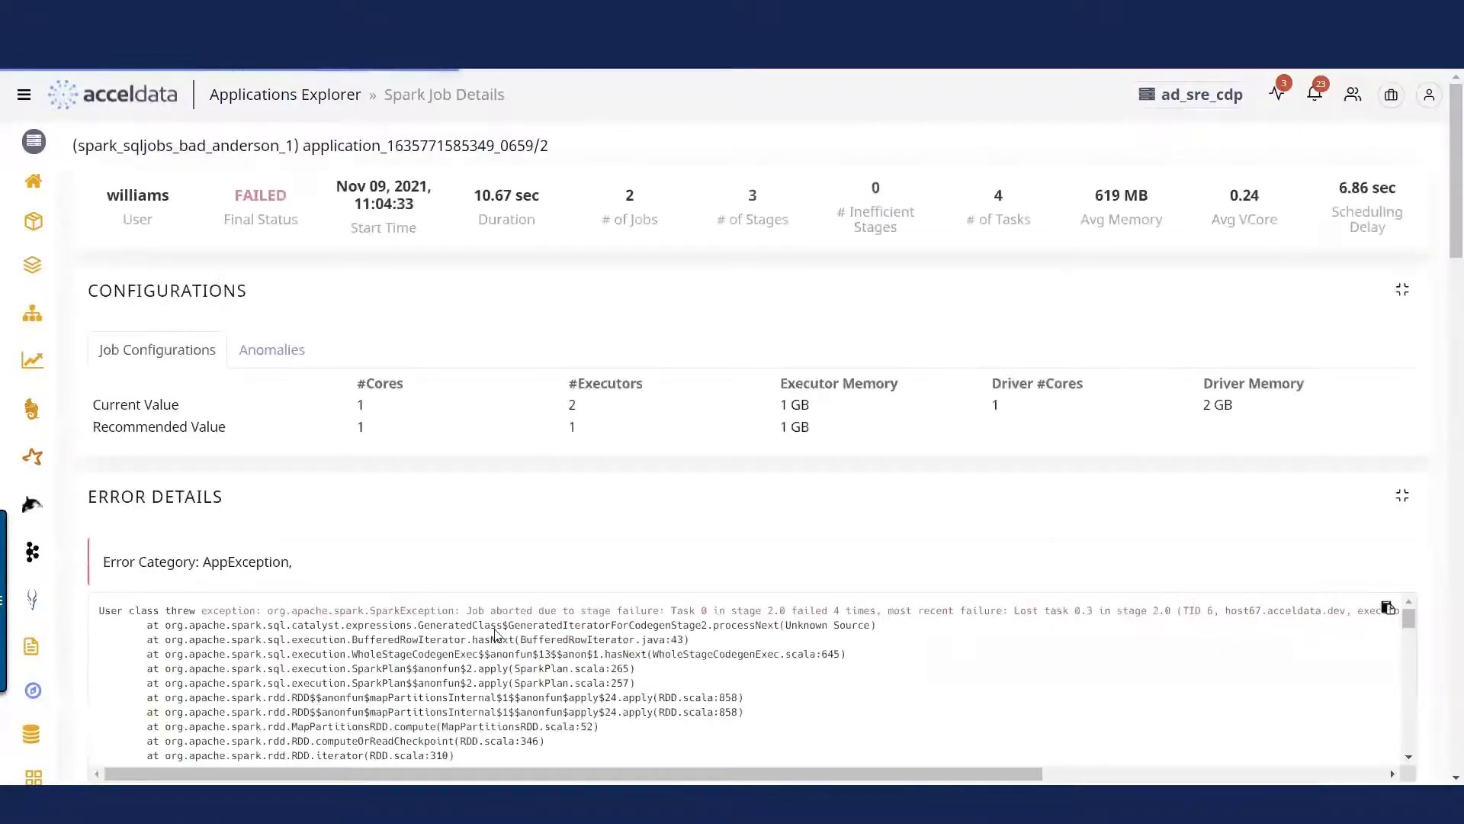
scroll(342, 648, down, 5)
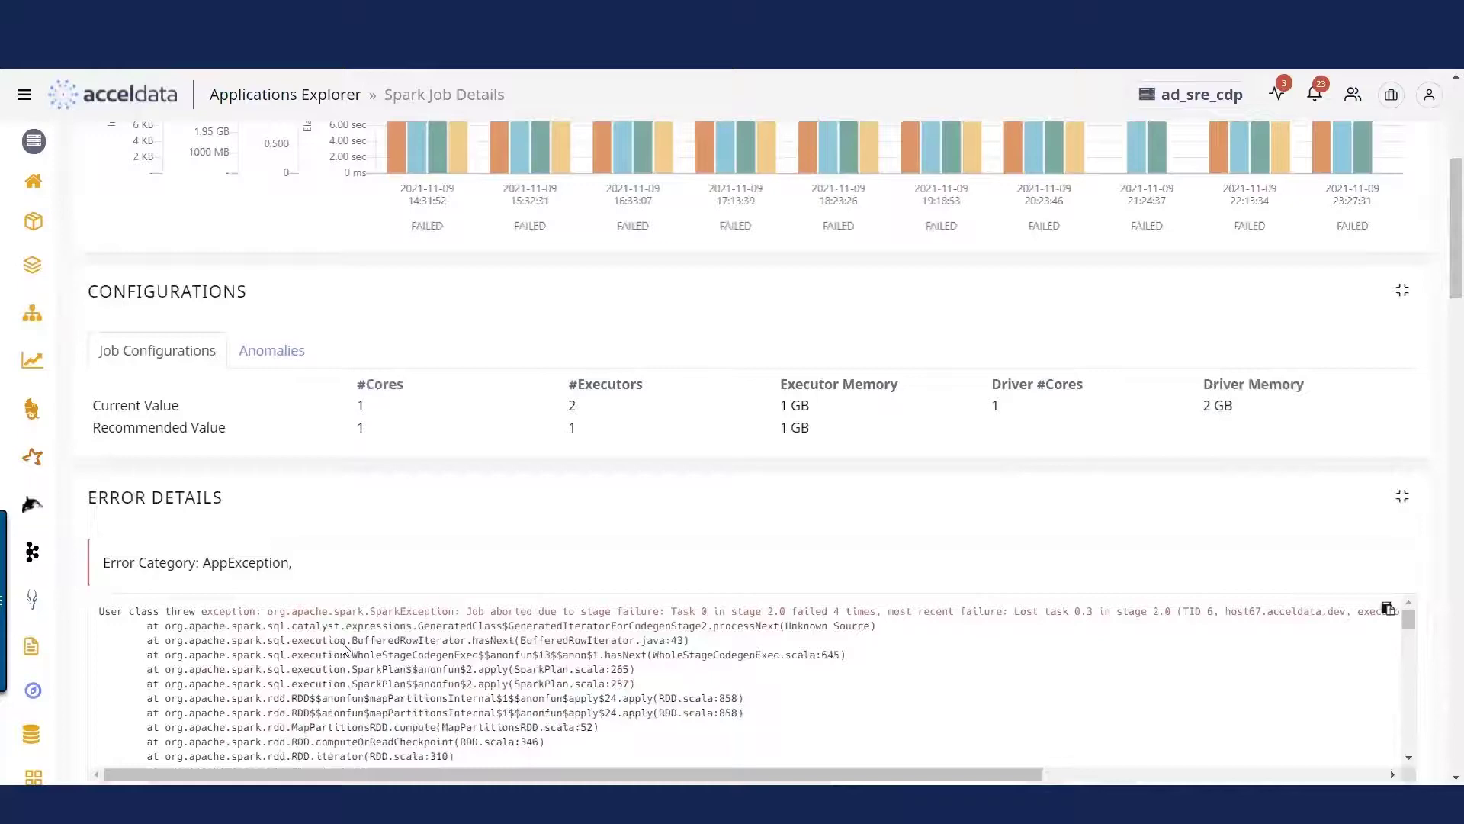
scroll(343, 648, down, 3)
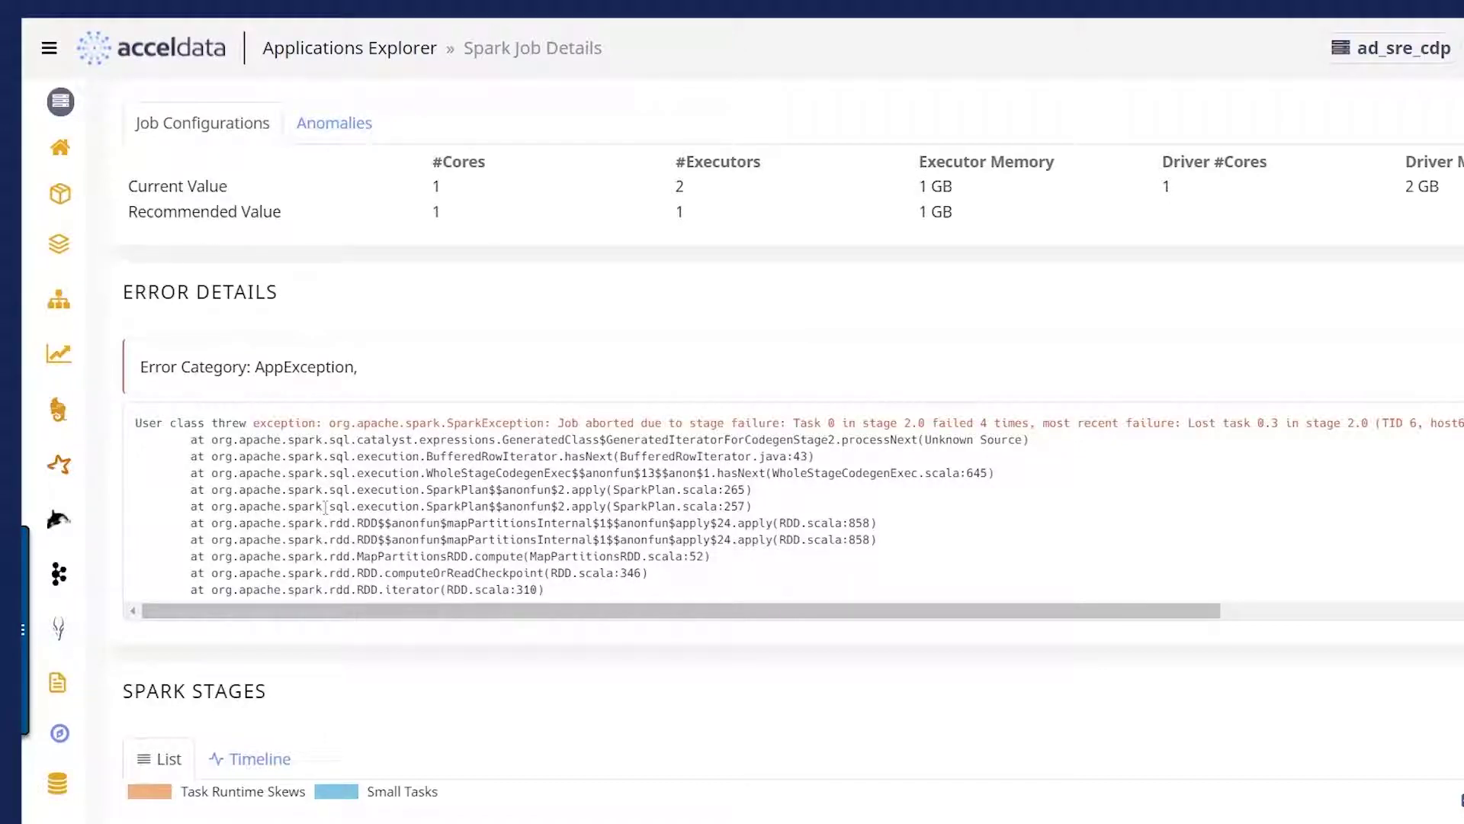
scroll(604, 545, up, 10)
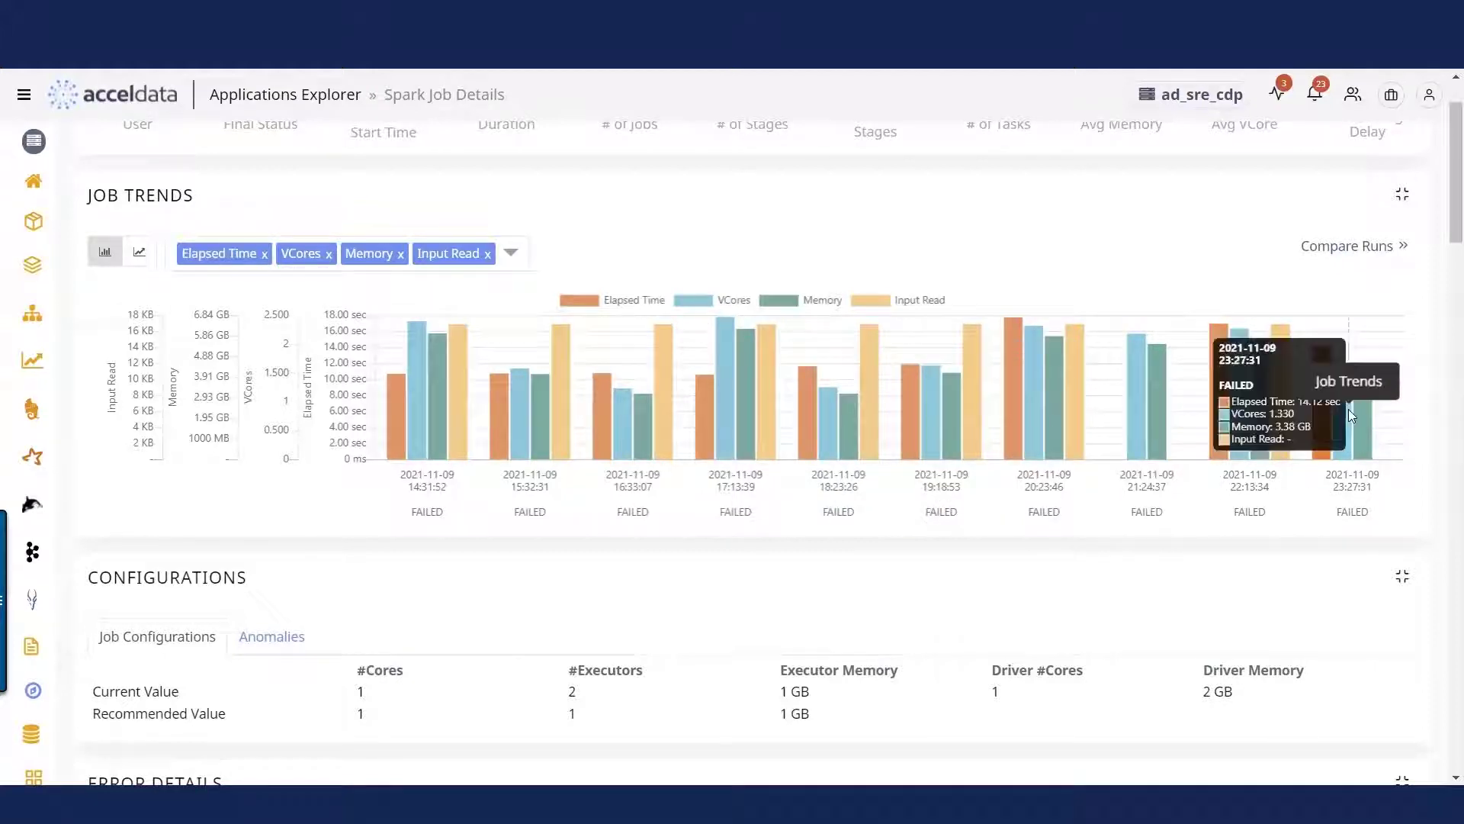
scroll(1170, 491, up, 1)
scroll(1170, 490, up, 1)
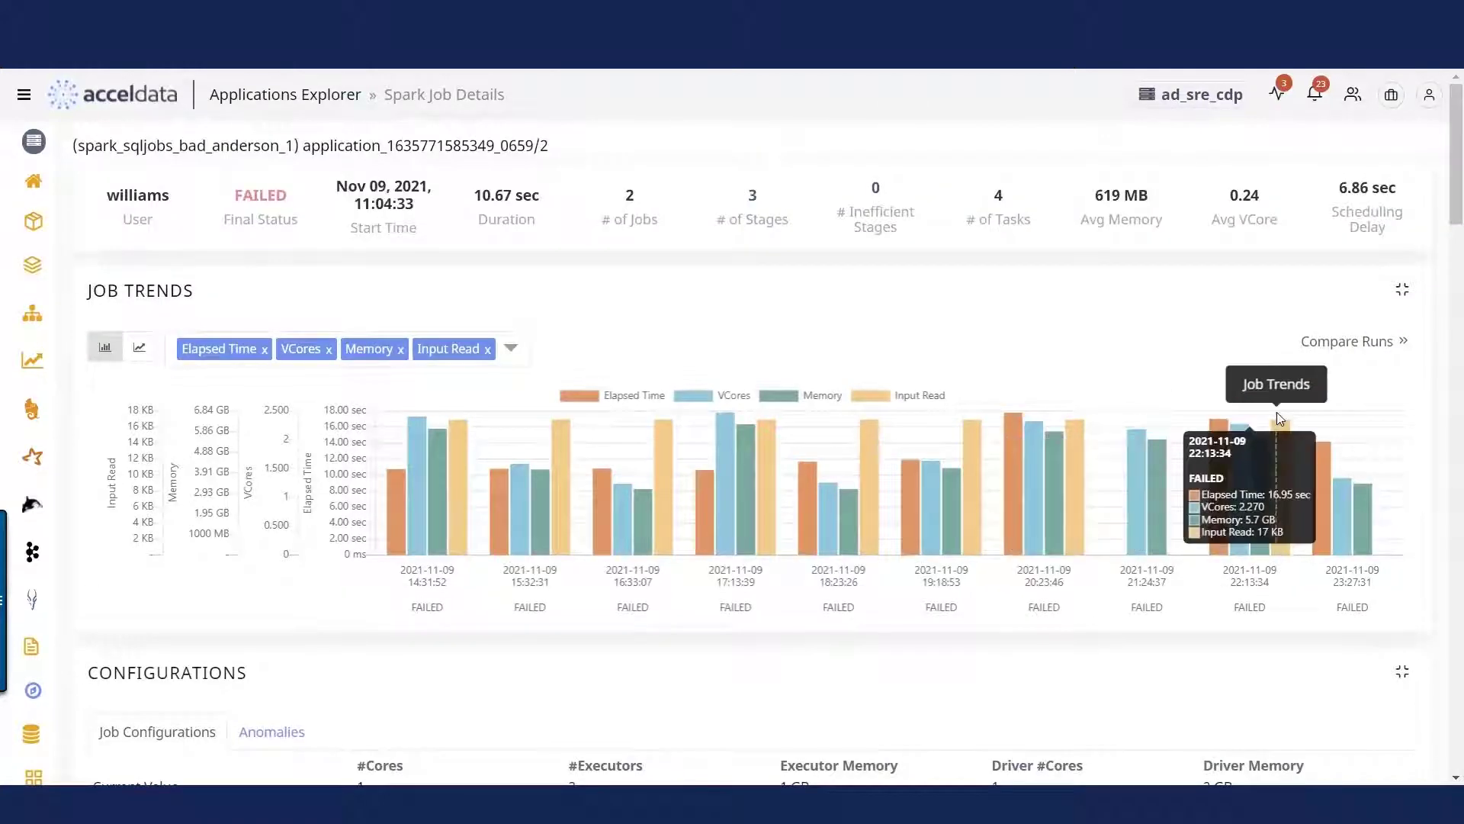
View the Configuration Difference between this job's runs, then close it
click(1346, 345)
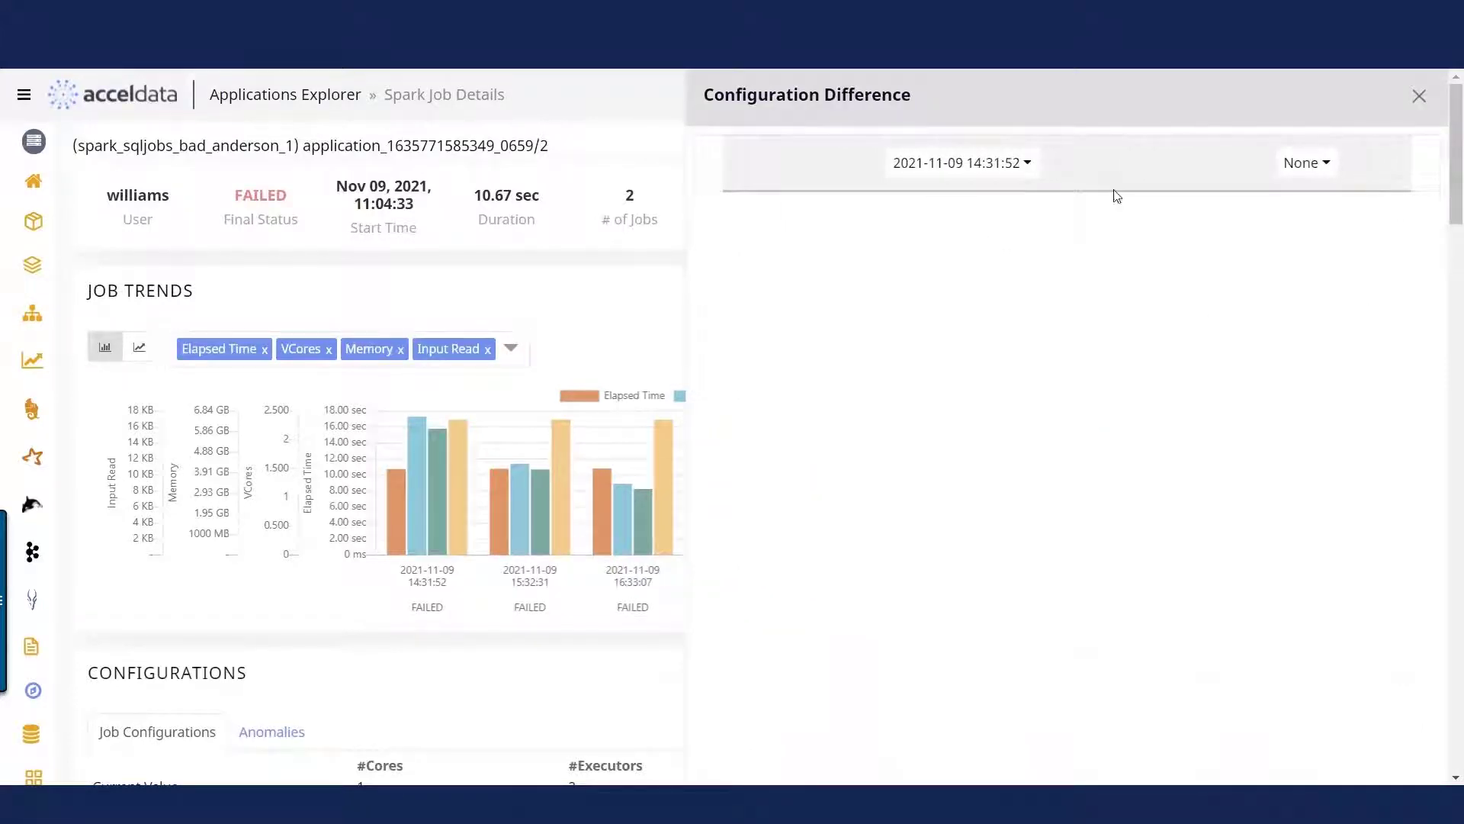
click(1419, 95)
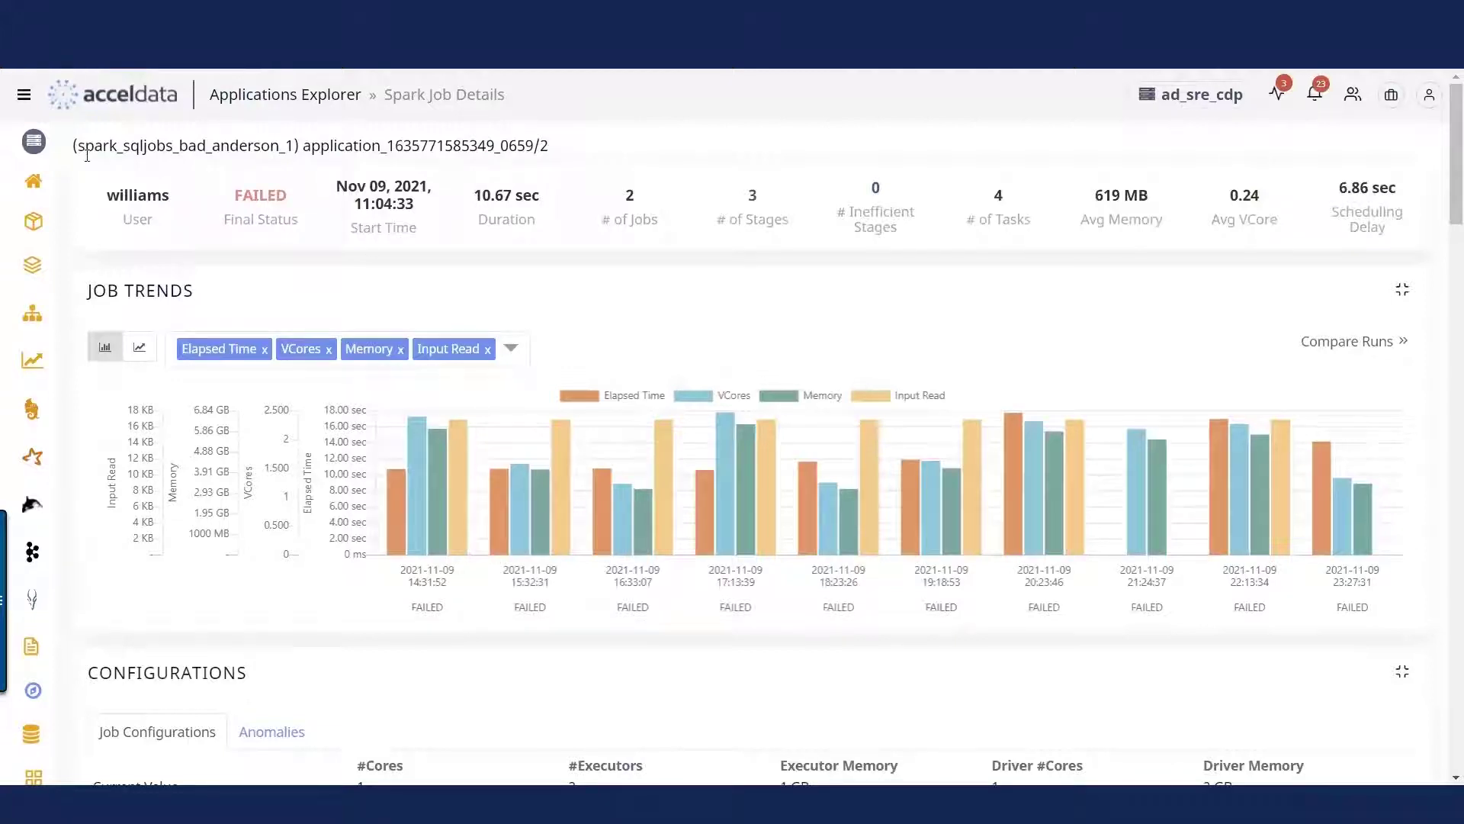
mouse_move(327, 451)
Return to the applications list and set the Final Status filter back to FAILED only, showing 93 applications
key(alt+Left)
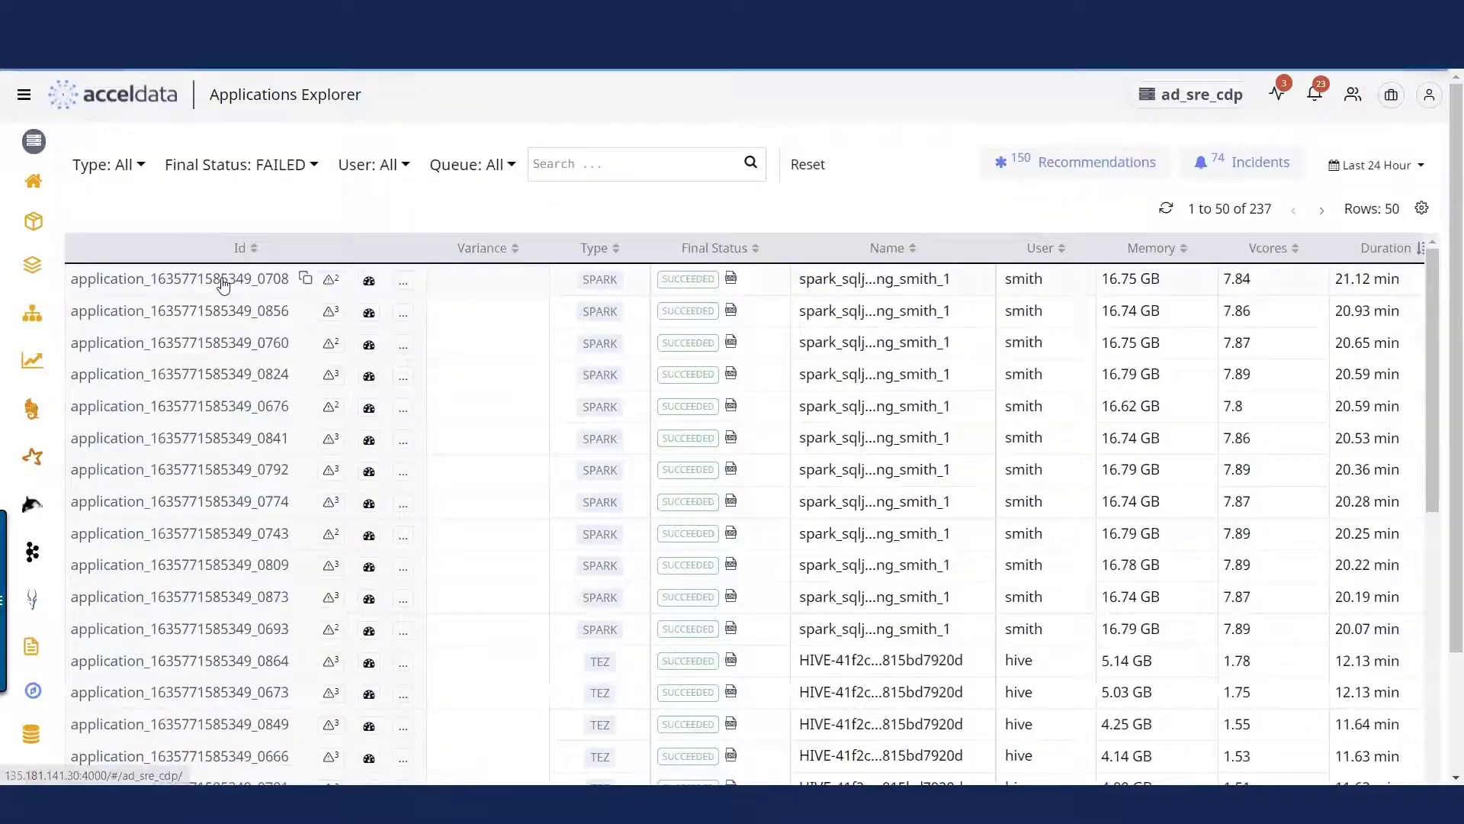
click(302, 167)
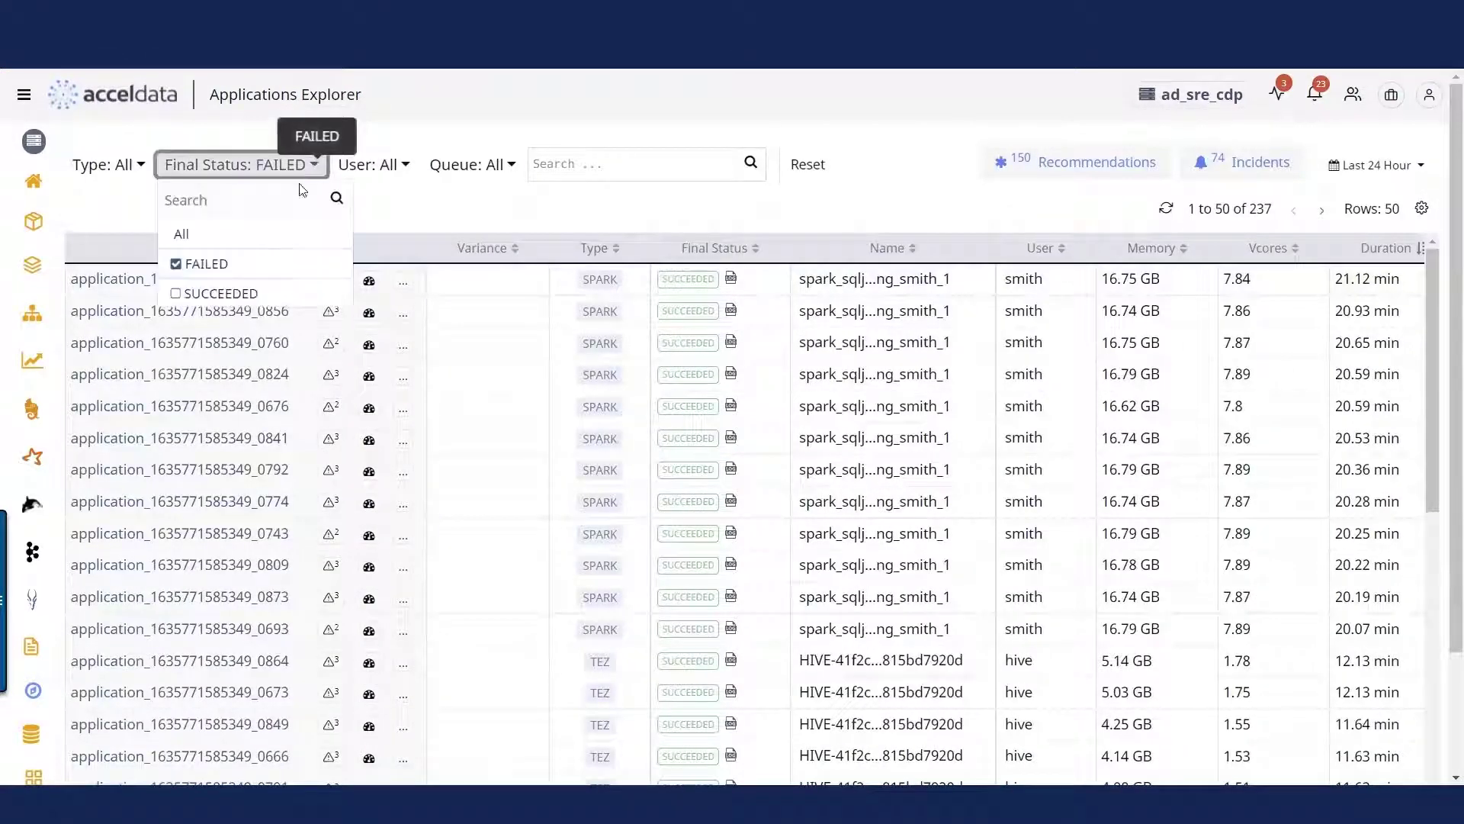
click(176, 293)
click(175, 263)
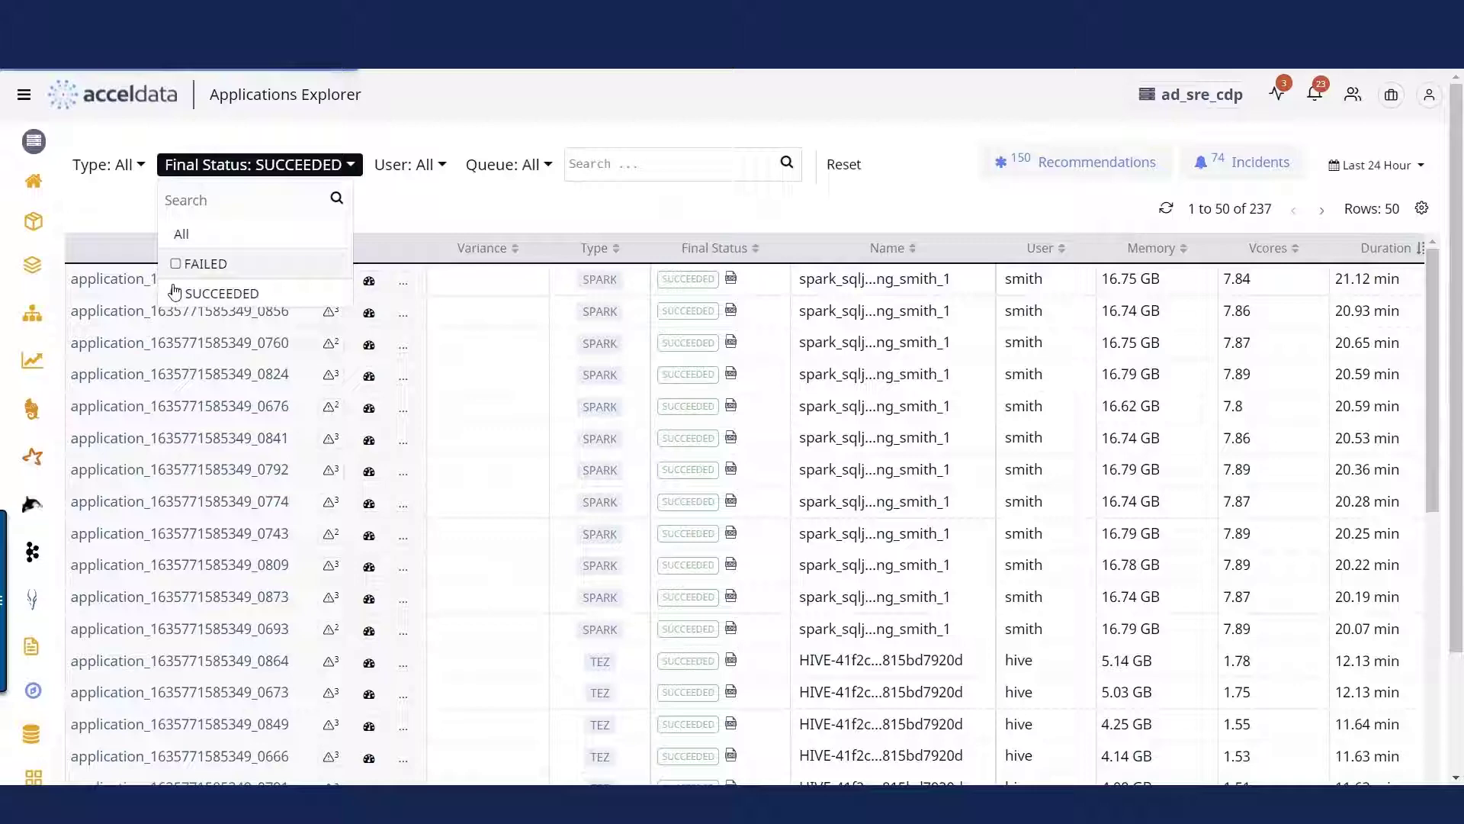
click(176, 293)
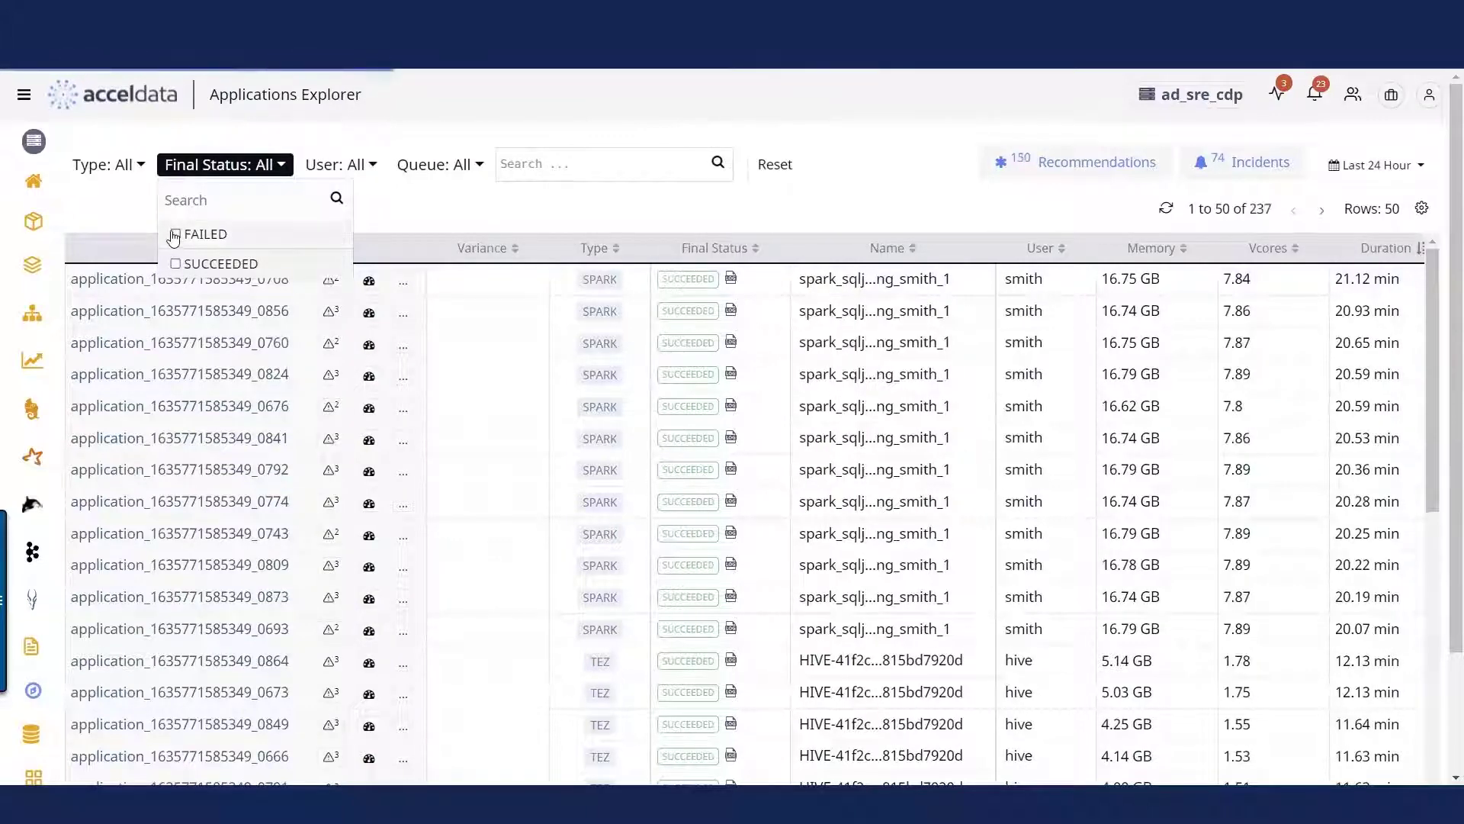
click(175, 234)
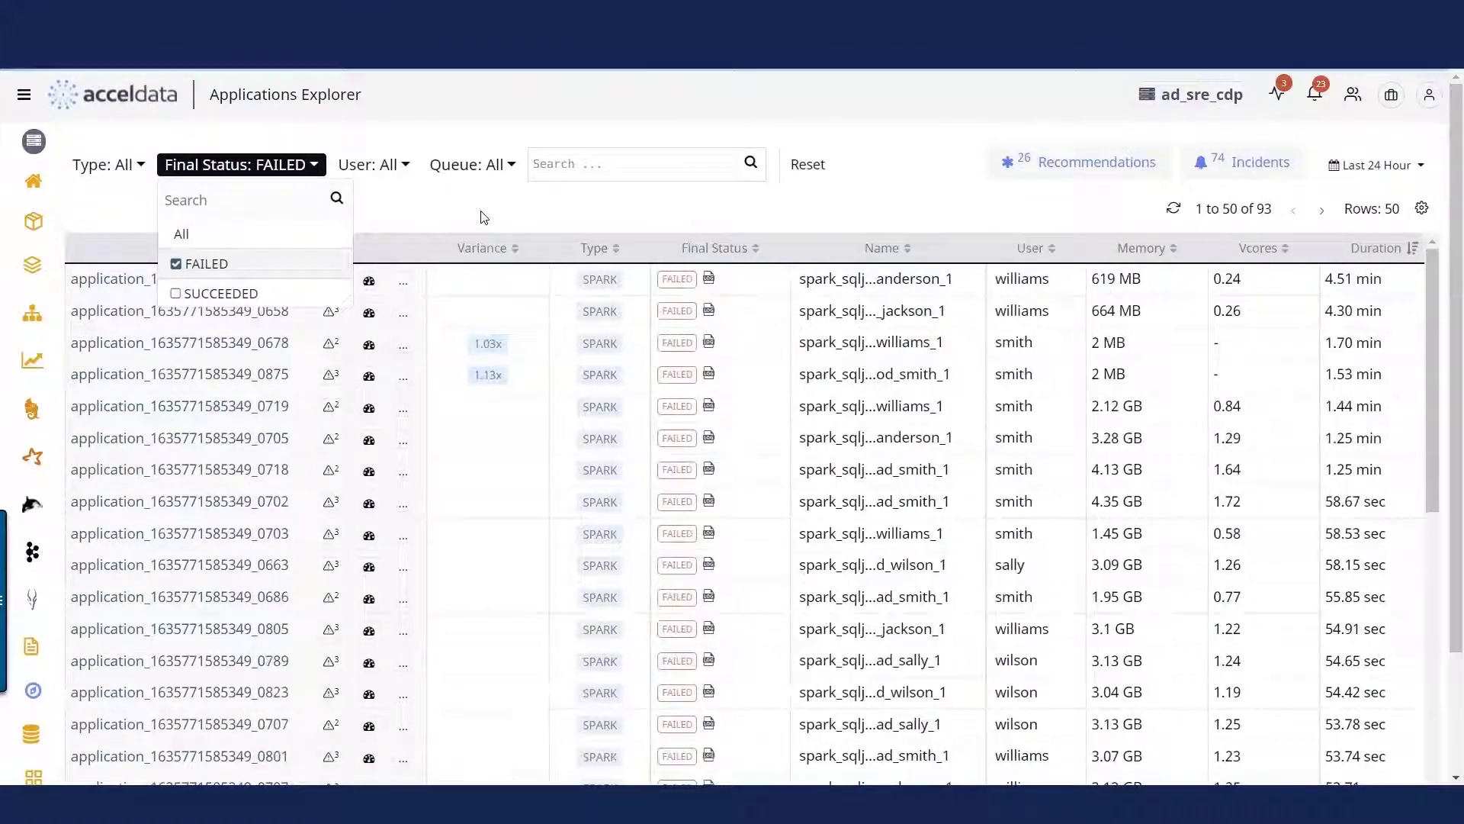
click(482, 216)
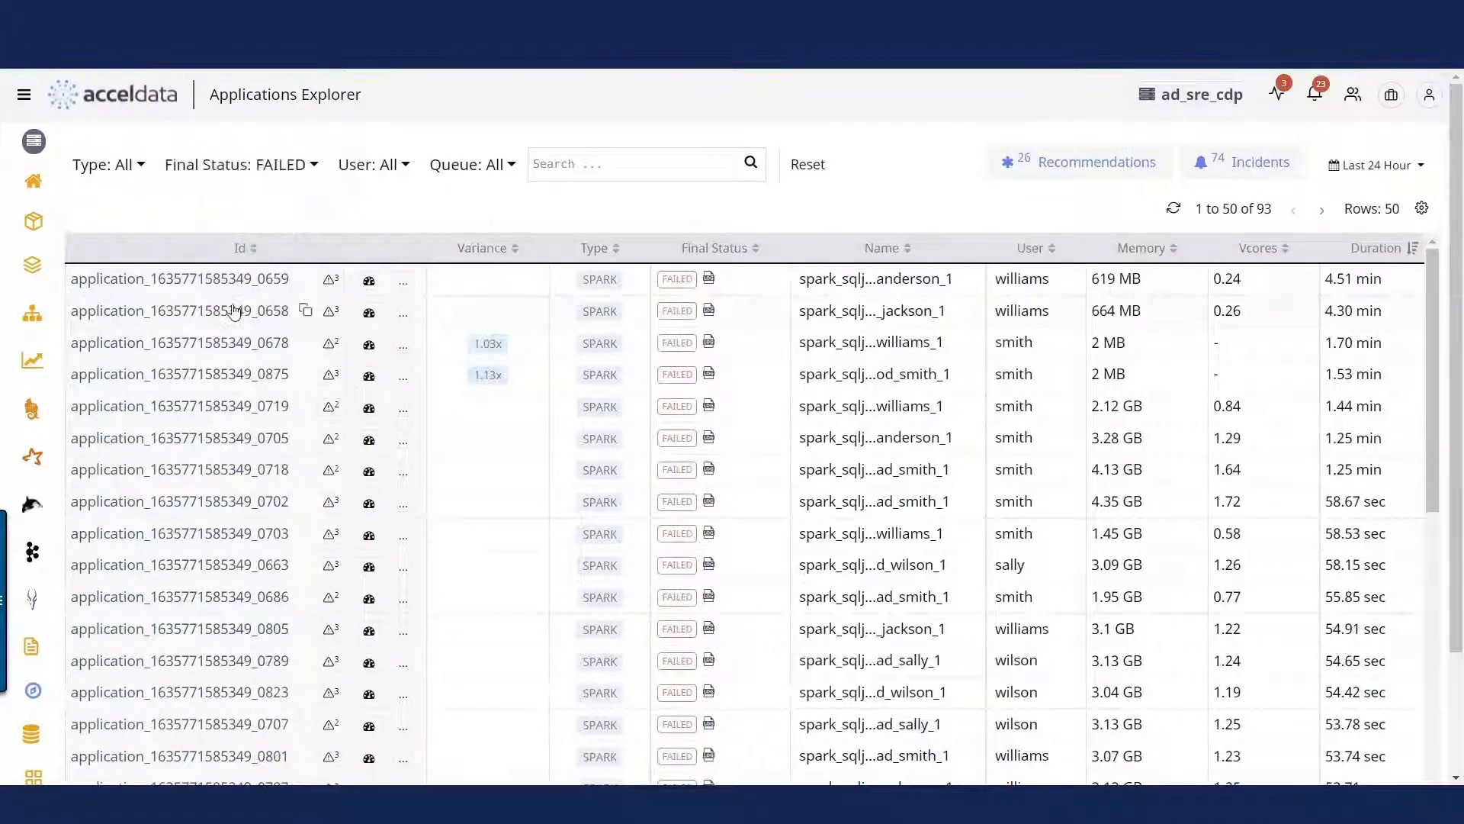
Open application 0658's details and plot Marketing, default, dwh, finance and root on Queue Usage
click(369, 315)
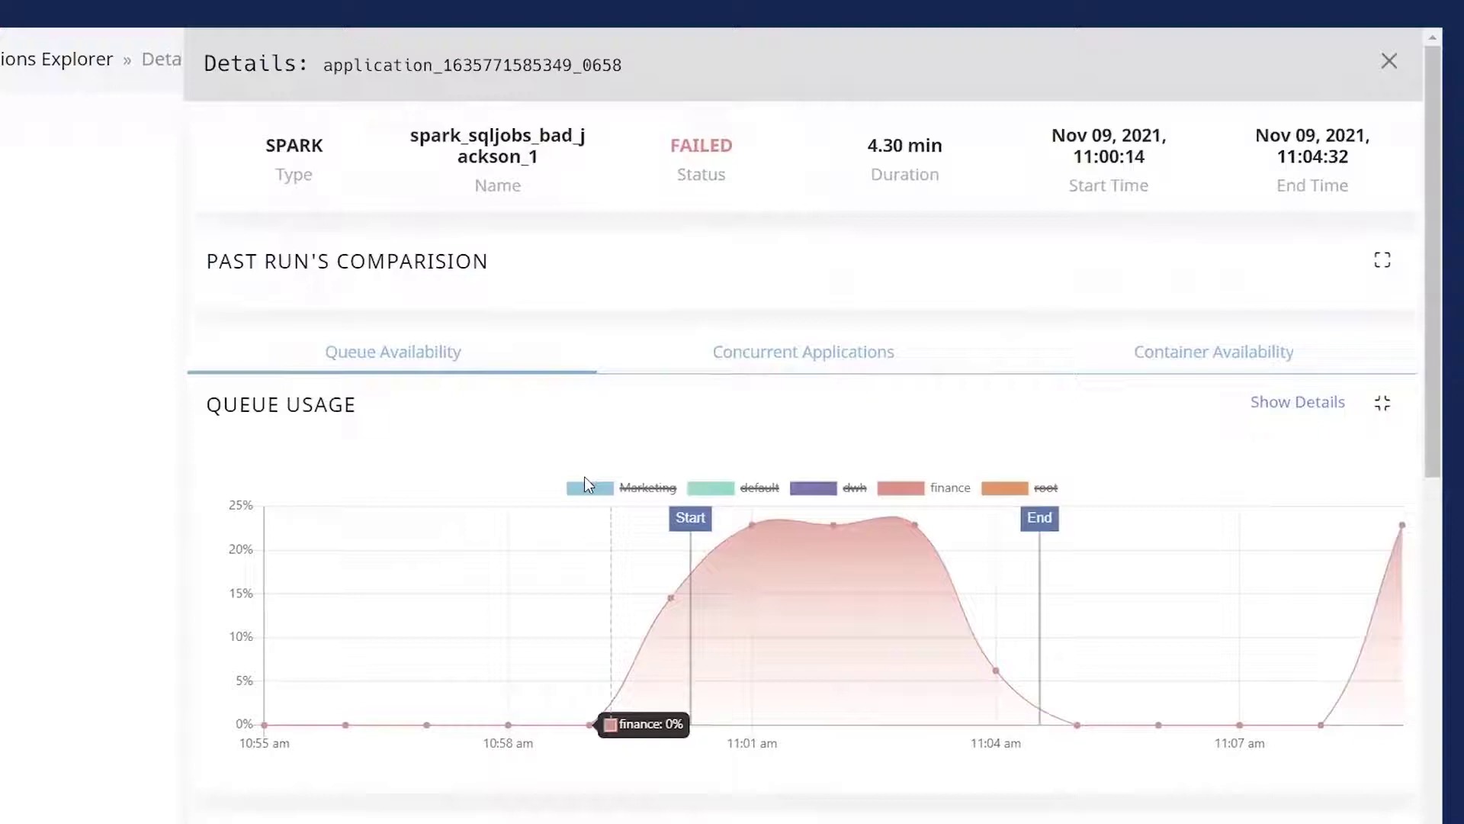
click(591, 488)
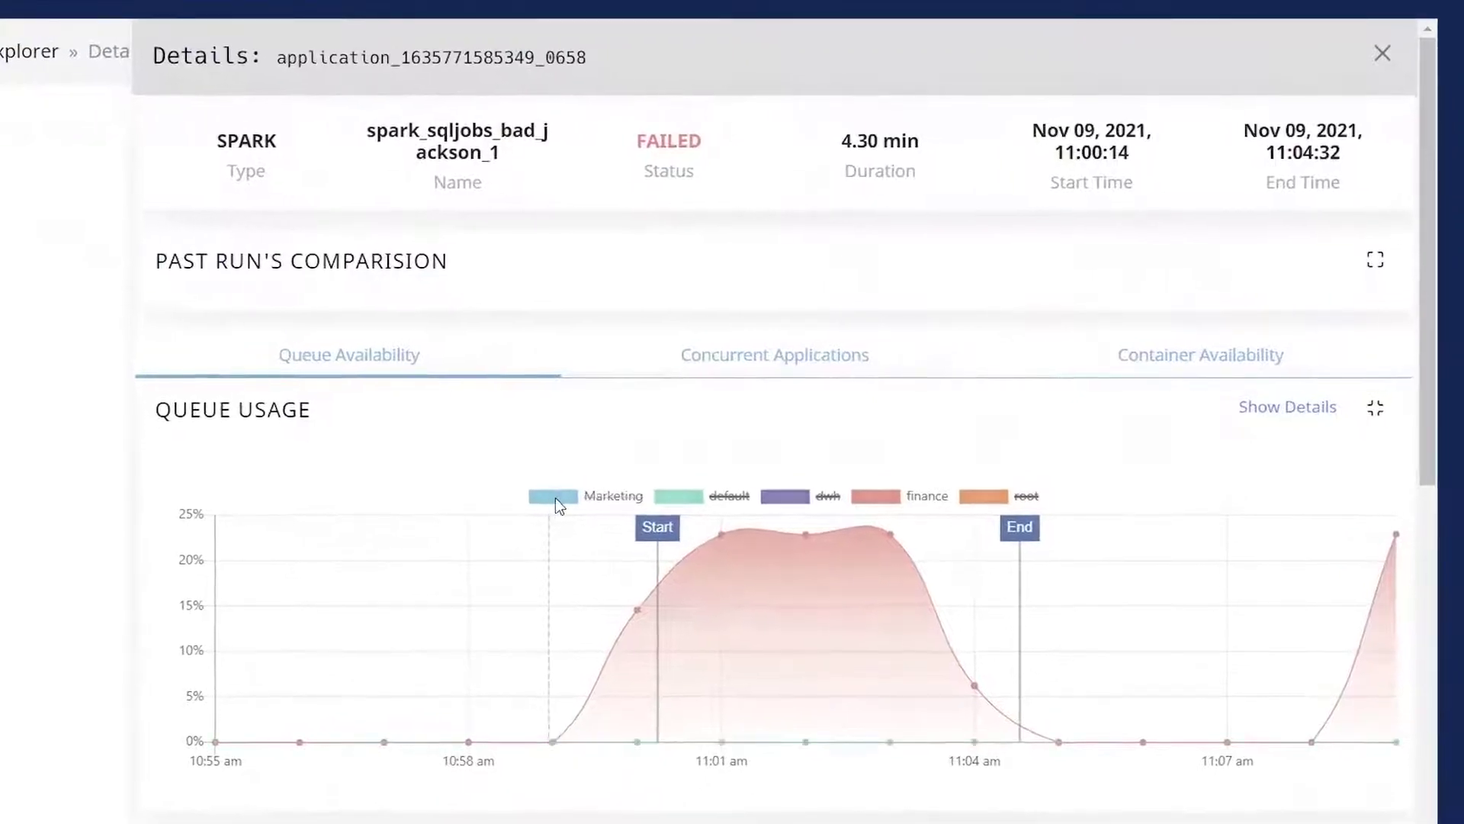
click(675, 493)
click(784, 491)
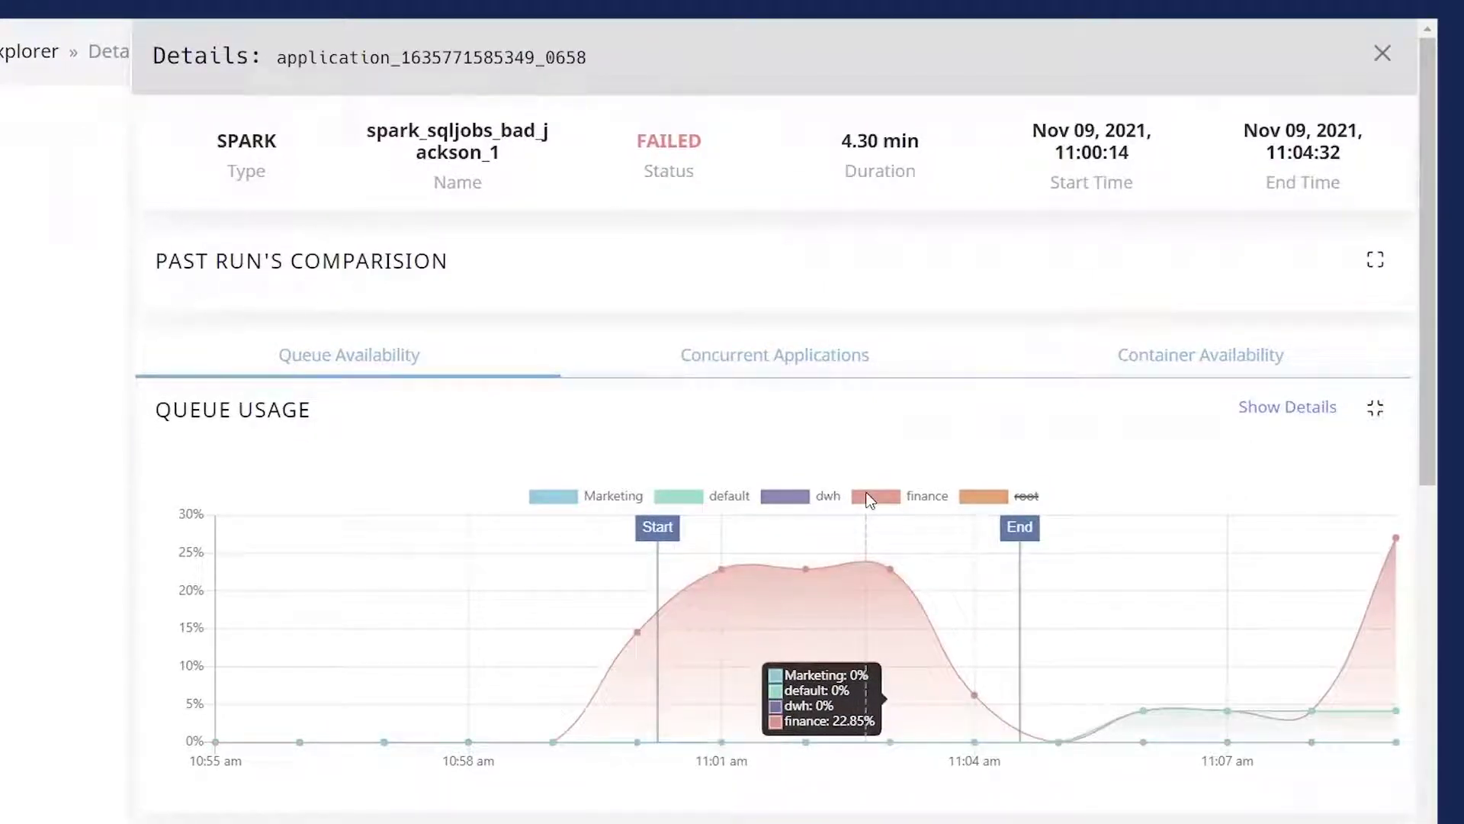
click(869, 500)
click(869, 500)
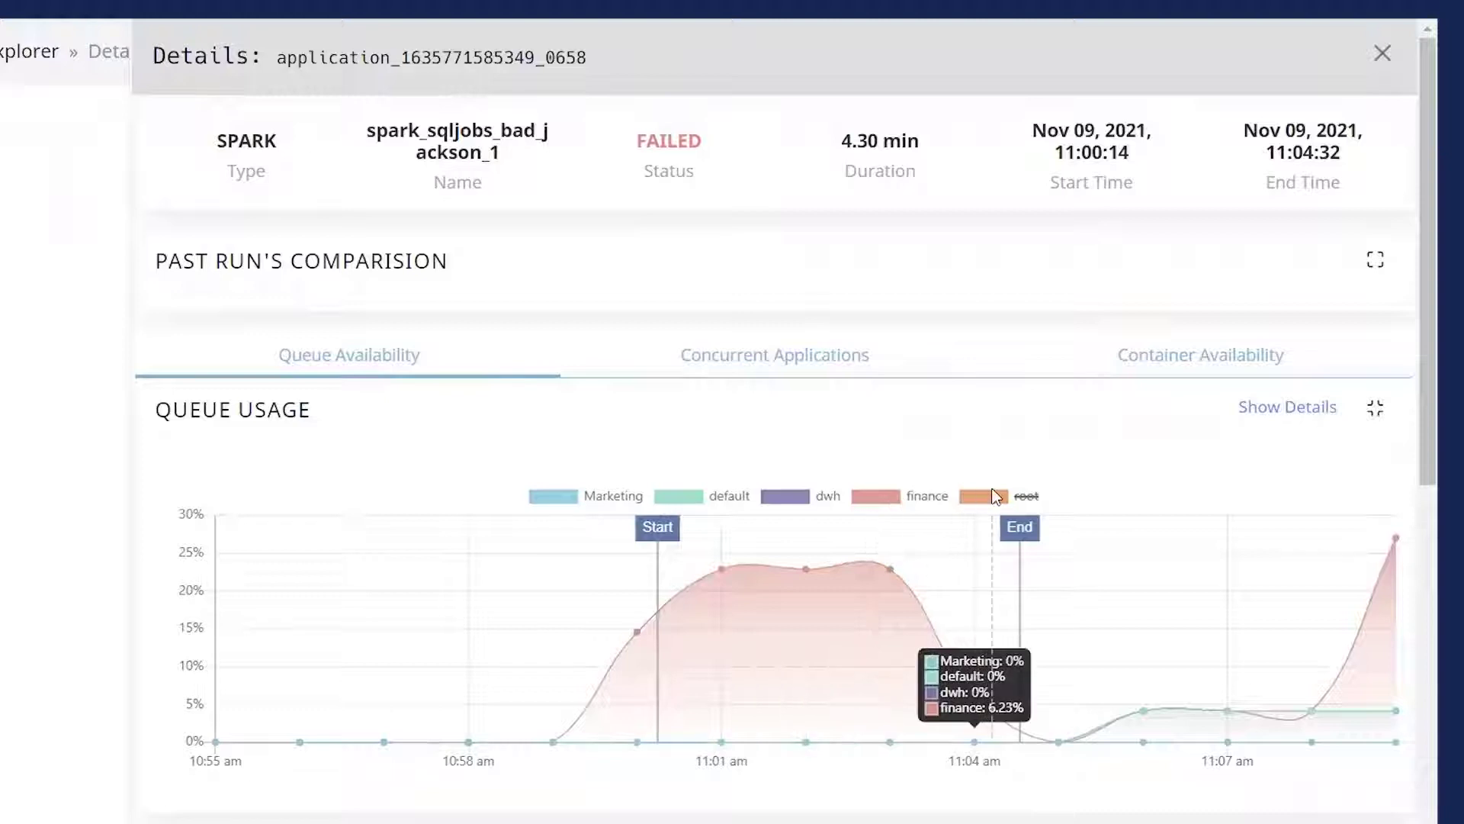
click(995, 496)
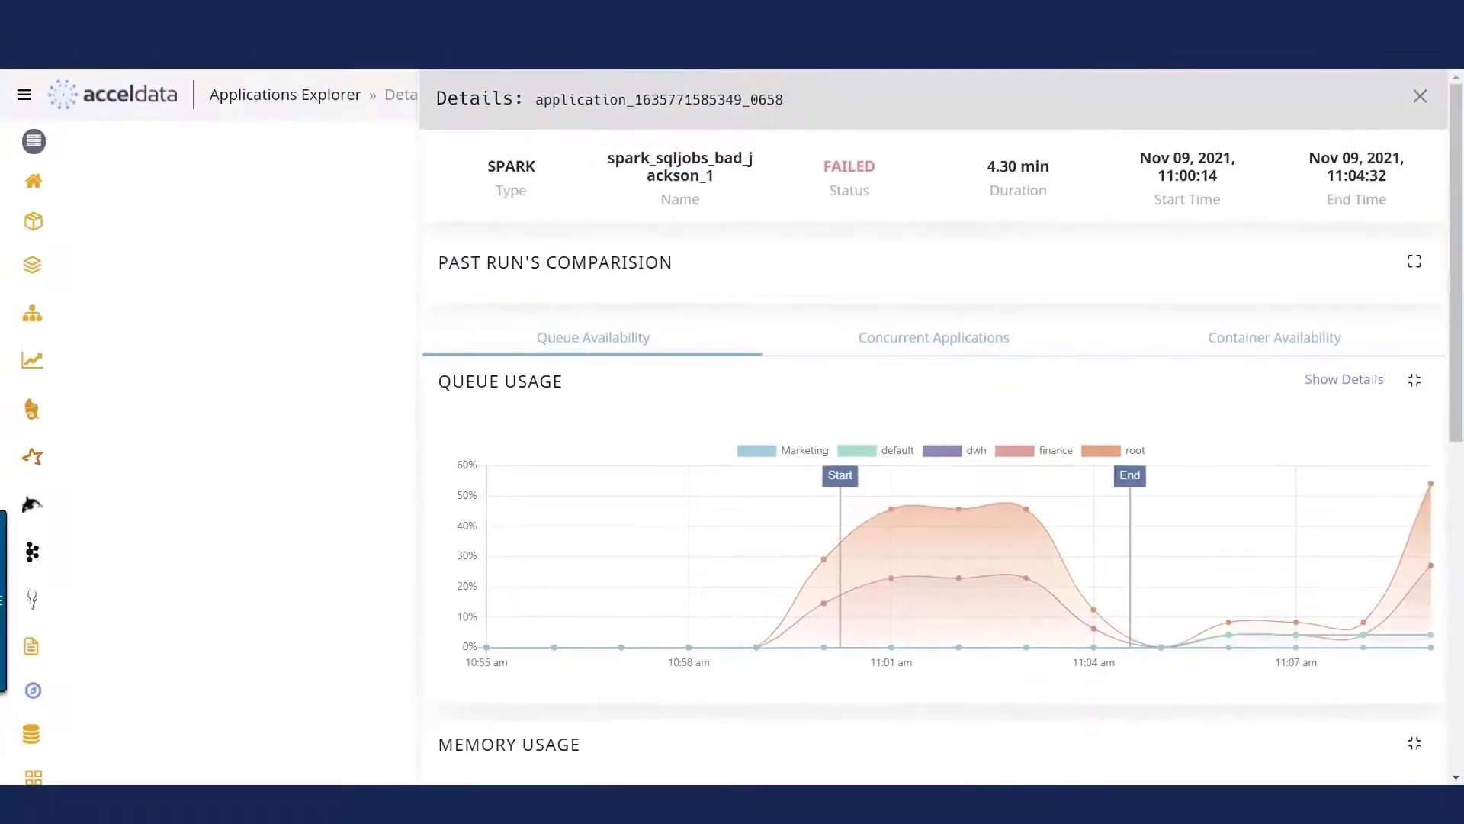
Add the default queue to the Memory Usage chart
scroll(1045, 421, down, 4)
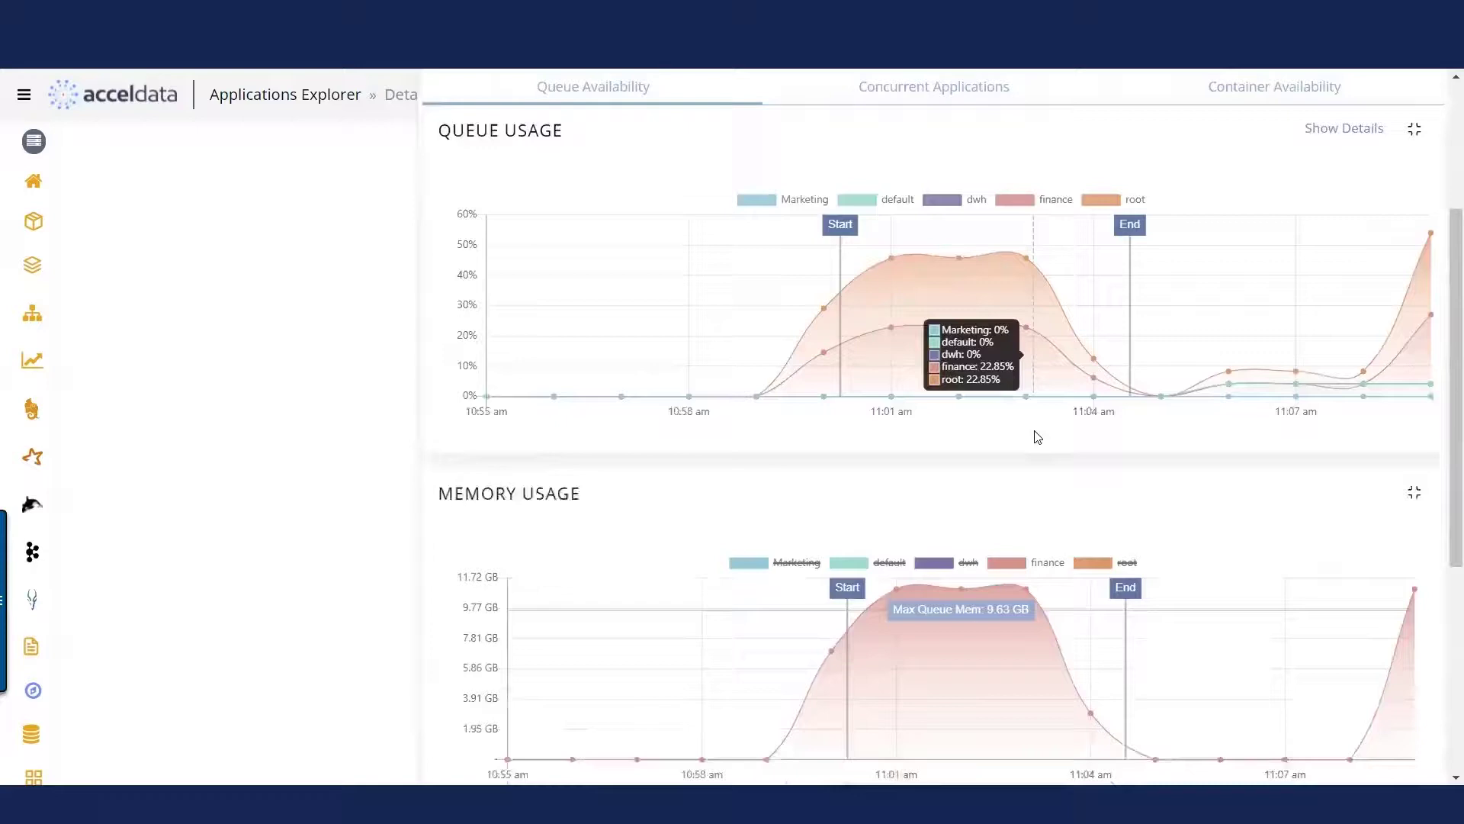
scroll(1036, 437, down, 3)
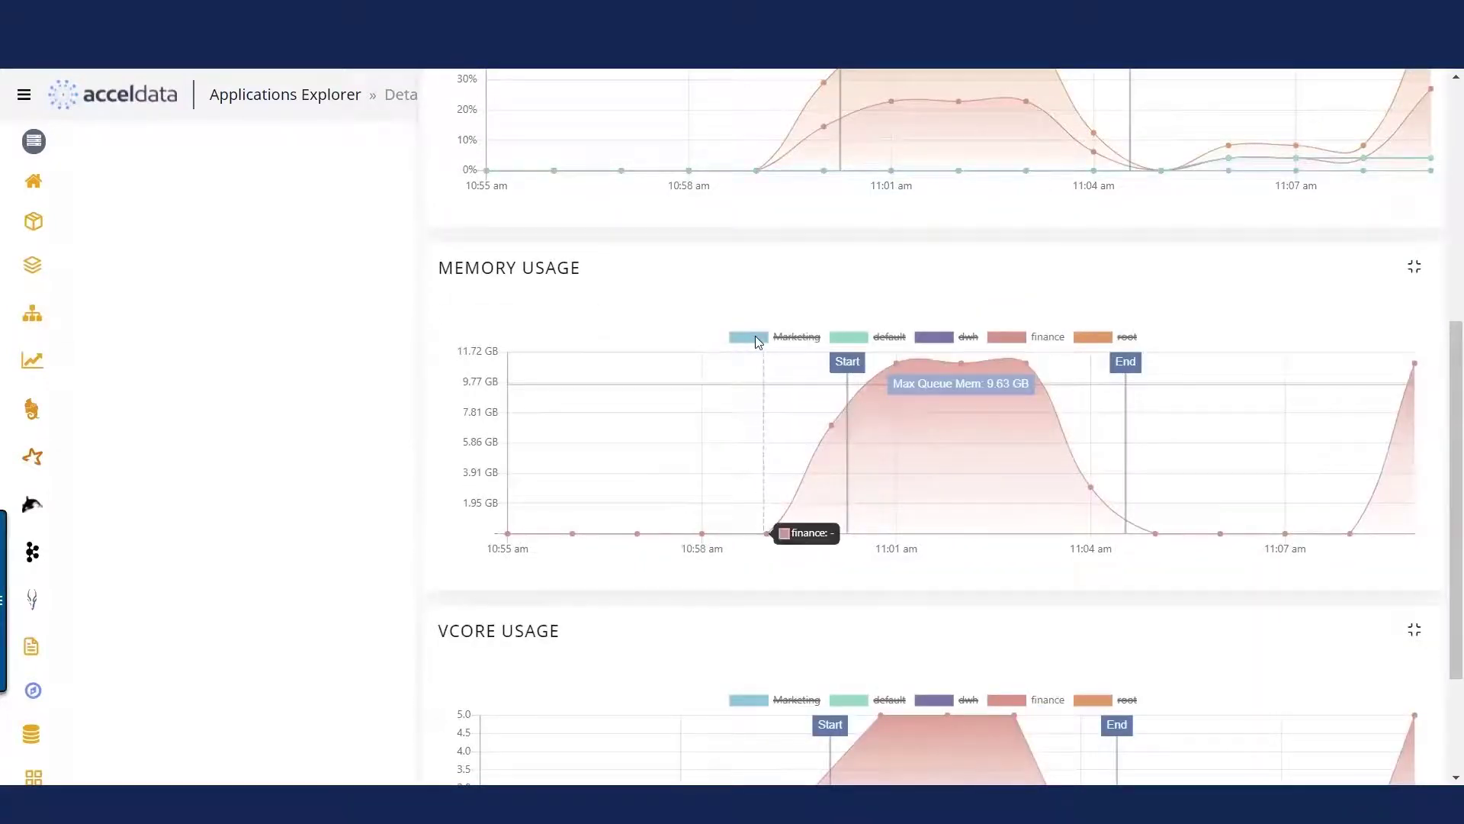
click(850, 340)
scroll(992, 381, down, 2)
scroll(896, 375, up, 8)
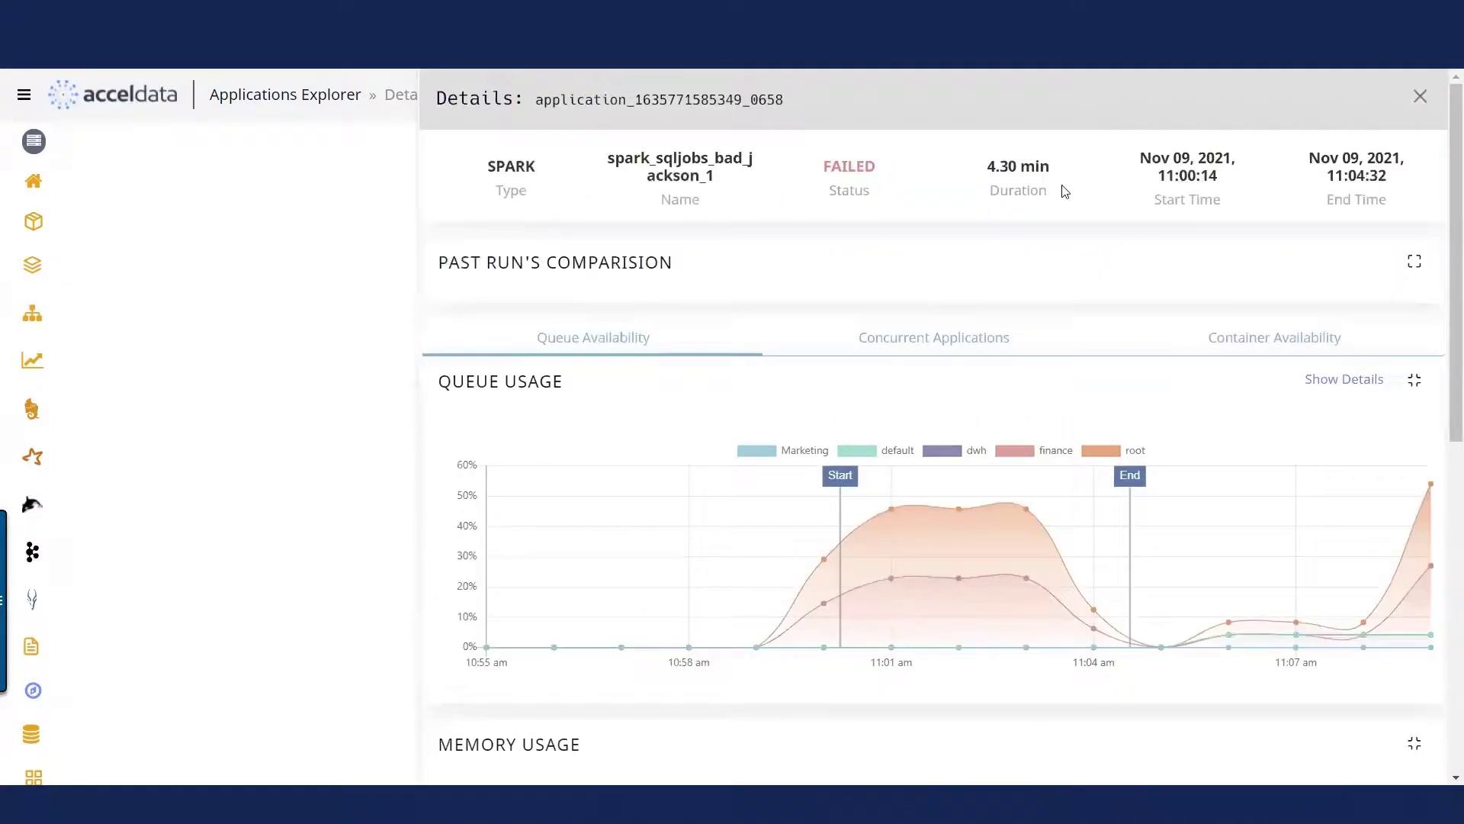